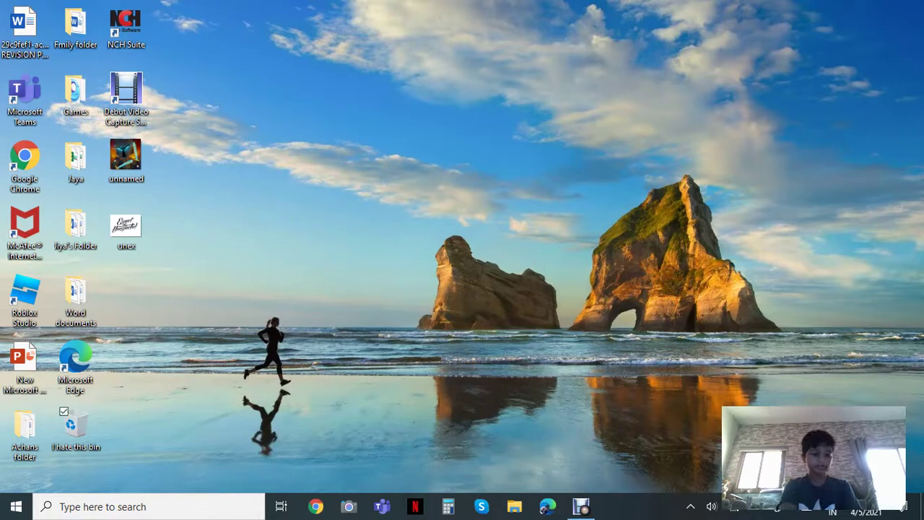
Drag the 'I hate this bin' icon from the bottom-left to beside the rocks, refreshing the desktop
{"action": "mouse_move", "coordinate": [72, 425]}
{"action": "left_mouse_down"}
{"action": "mouse_move", "coordinate": [328, 241]}
{"action": "mouse_move", "coordinate": [304, 220]}
{"action": "mouse_move", "coordinate": [367, 262]}
{"action": "mouse_move", "coordinate": [363, 242]}
{"action": "mouse_move", "coordinate": [338, 240]}
{"action": "mouse_move", "coordinate": [242, 347]}
{"action": "mouse_move", "coordinate": [95, 441]}
{"action": "mouse_move", "coordinate": [80, 433]}
{"action": "left_mouse_up"}
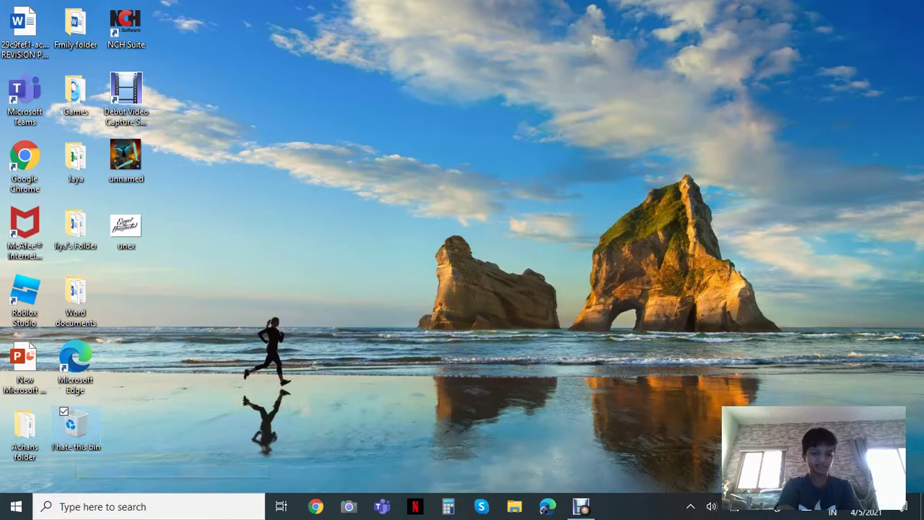
{"action": "right_click", "coordinate": [117, 176]}
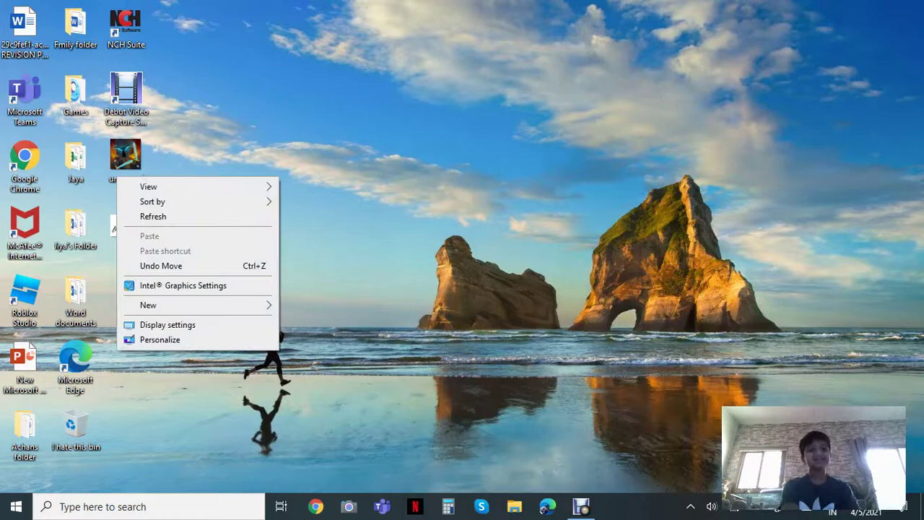
{"action": "left_click", "coordinate": [155, 217]}
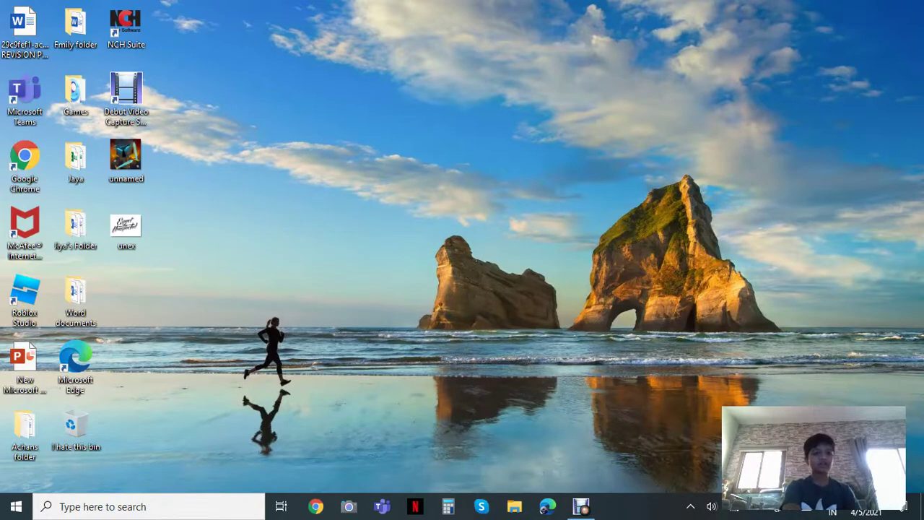
{"action": "right_click", "coordinate": [147, 189]}
{"action": "left_click", "coordinate": [217, 228]}
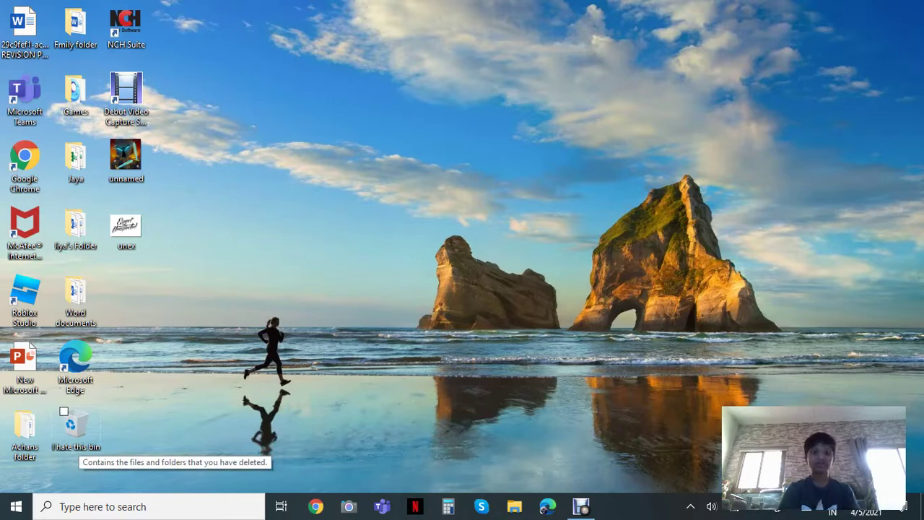
{"action": "left_click_drag", "start_coordinate": [75, 429], "coordinate": [530, 293]}
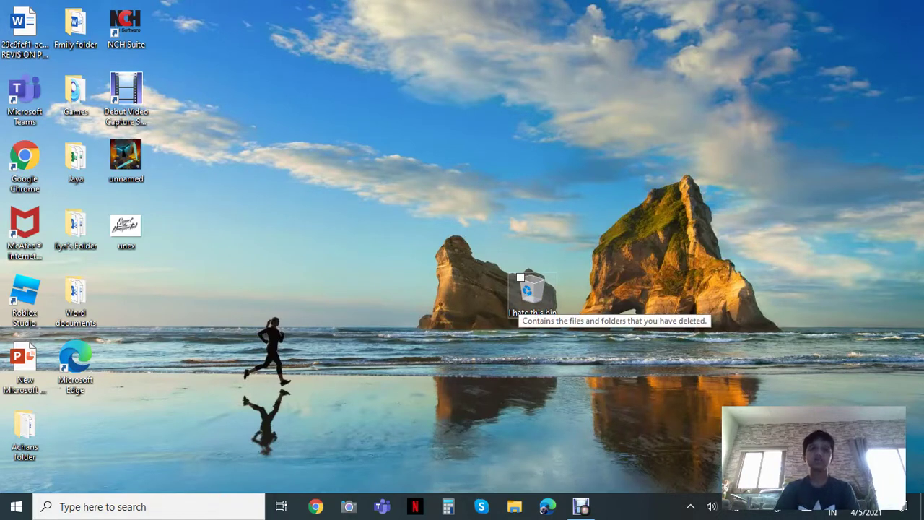
{"action": "right_click", "coordinate": [295, 221]}
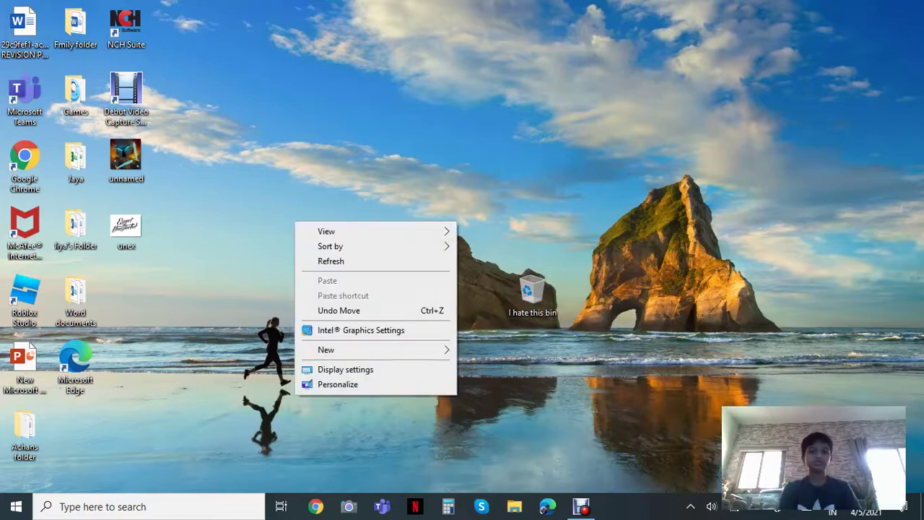
{"action": "left_click", "coordinate": [330, 260]}
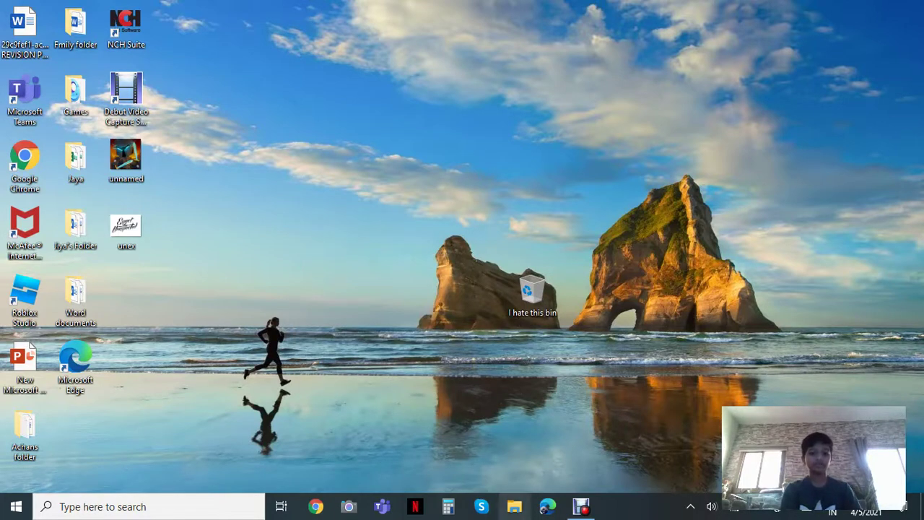
Open File Explorer at Quick access, maximize it, then close it
{"action": "left_click", "coordinate": [514, 506]}
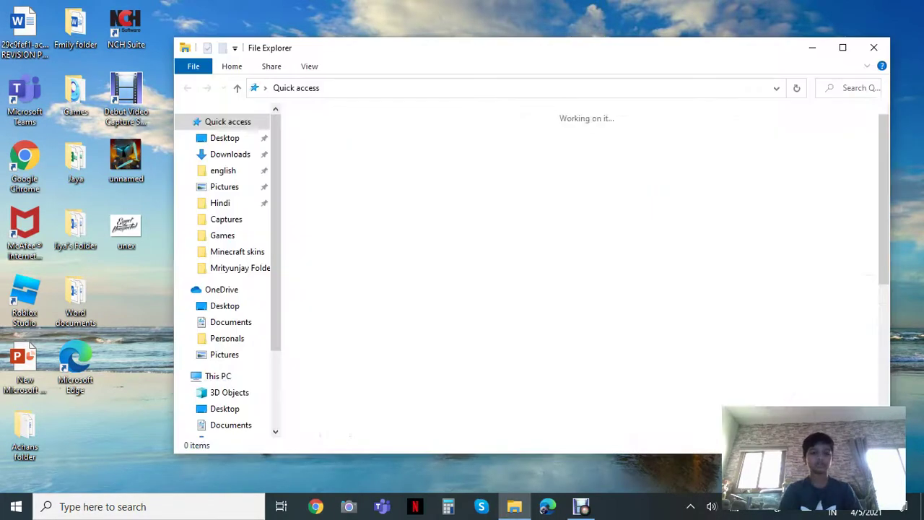
{"action": "key", "text": "super+Up"}
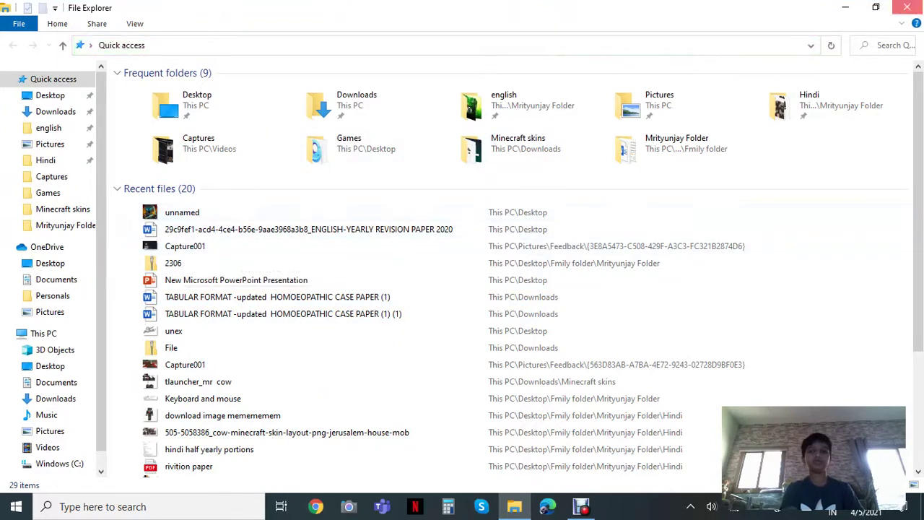
{"action": "left_click", "coordinate": [907, 7]}
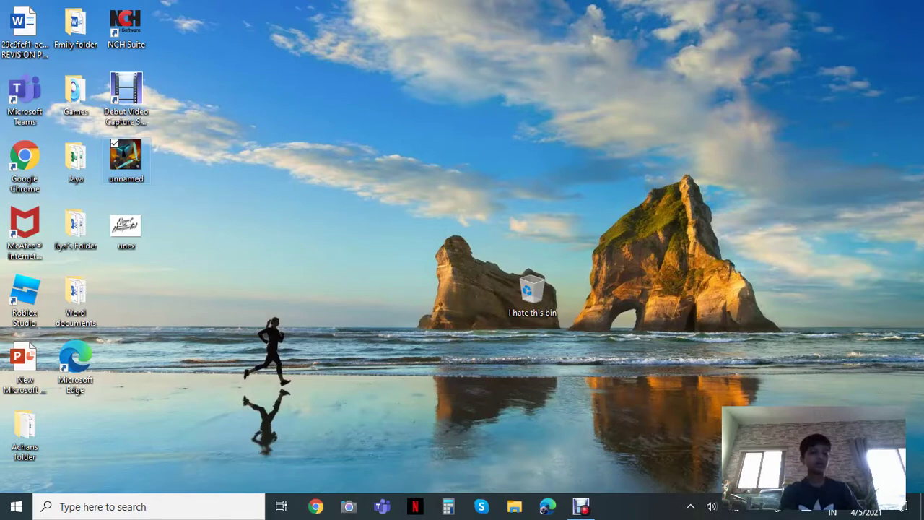
Delete the 'unnamed' and 'unex' images through their context menus
{"action": "key", "text": "shift+F10"}
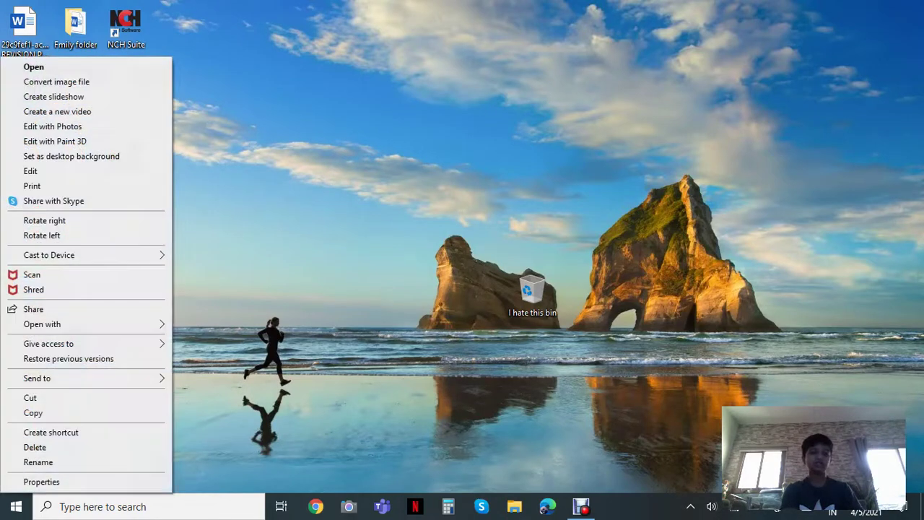
{"action": "key", "text": "Return"}
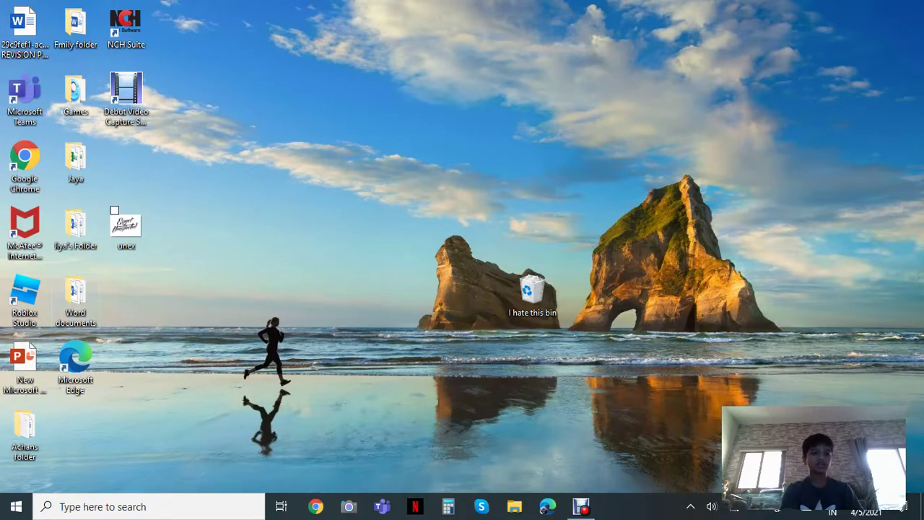
{"action": "key", "text": "shift+F10"}
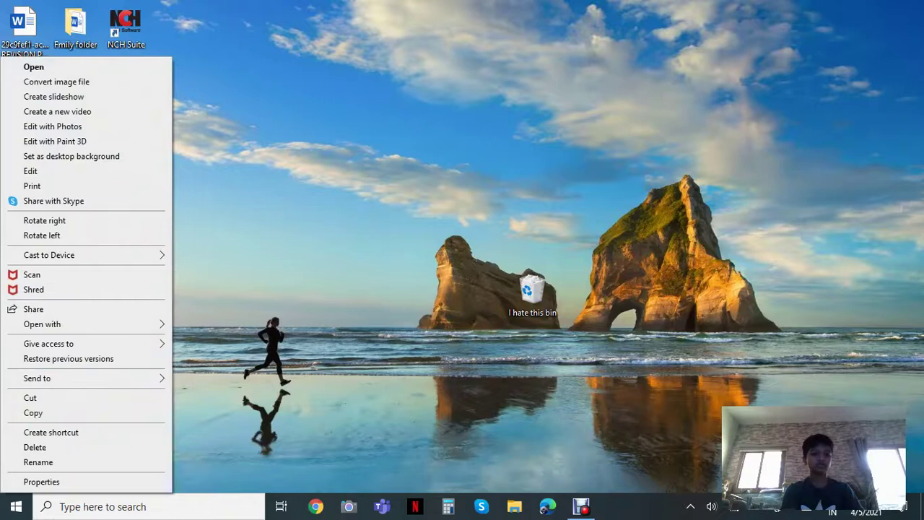
{"action": "key", "text": "p"}
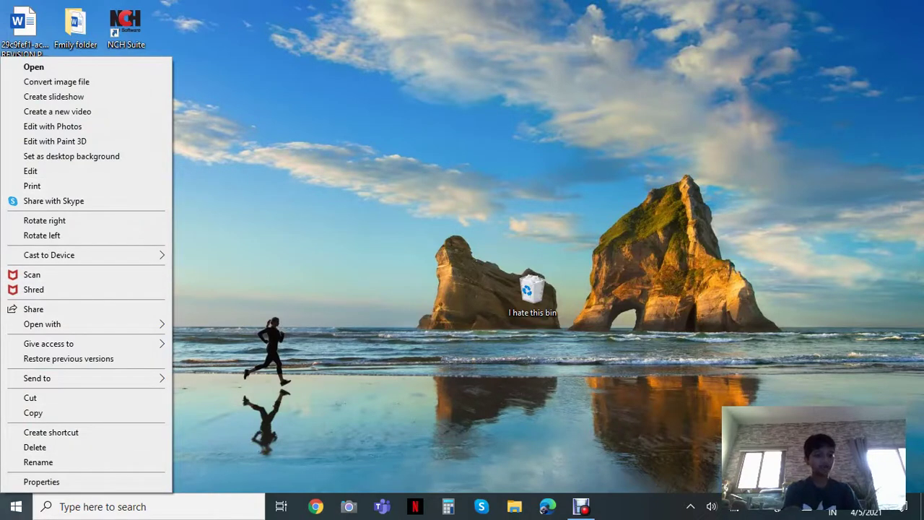
{"action": "key", "text": "d"}
{"action": "key", "text": "Return"}
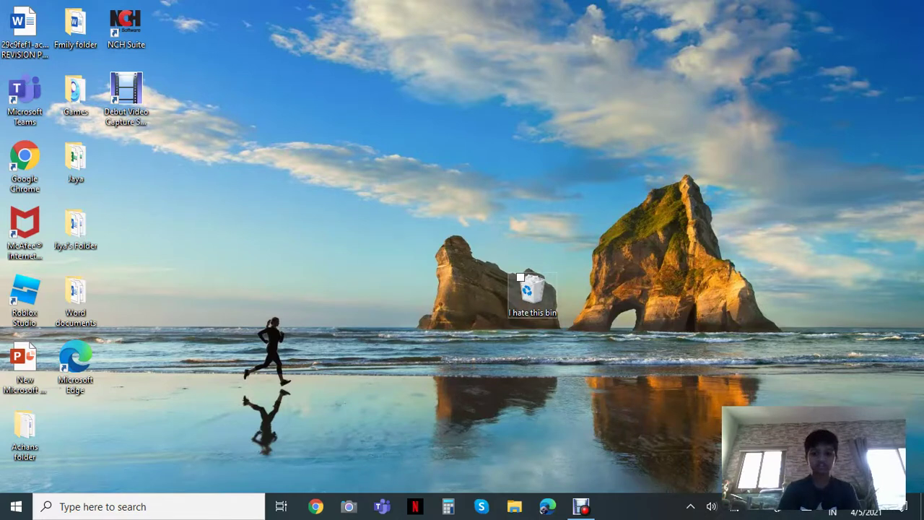
Move the bin beside the left rock, open it, and restore 'unex' and 'unnamed' to the desktop
{"action": "left_click_drag", "start_coordinate": [532, 291], "coordinate": [425, 217]}
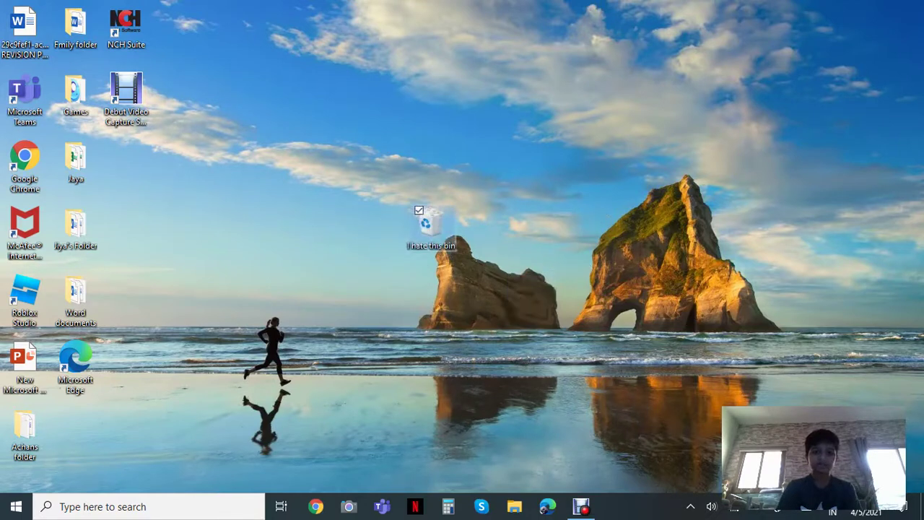
{"action": "double_click", "coordinate": [425, 217]}
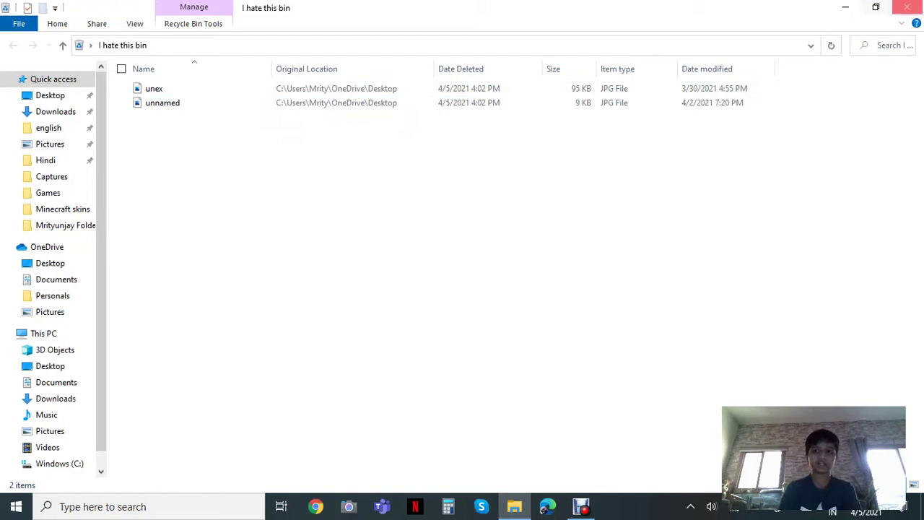
{"action": "left_click", "coordinate": [876, 6]}
{"action": "left_click_drag", "start_coordinate": [286, 125], "coordinate": [126, 98]}
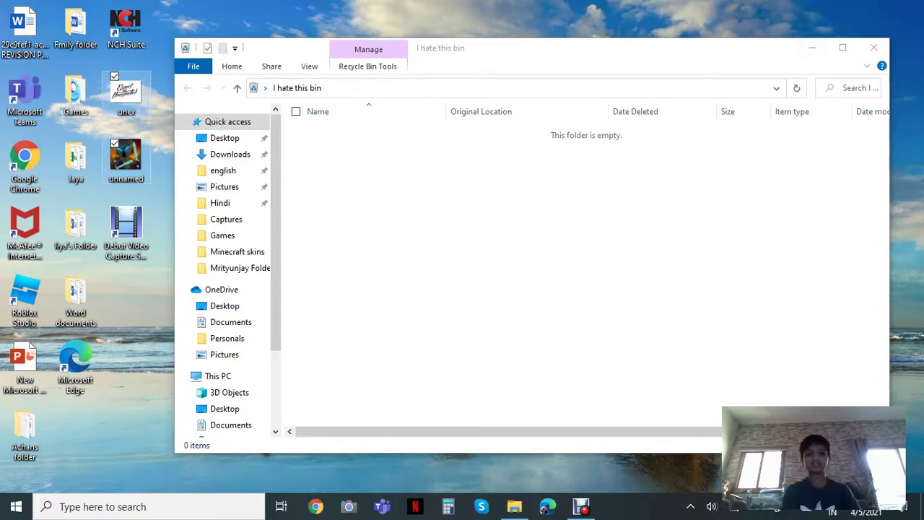
{"action": "left_click_drag", "start_coordinate": [316, 140], "coordinate": [547, 320]}
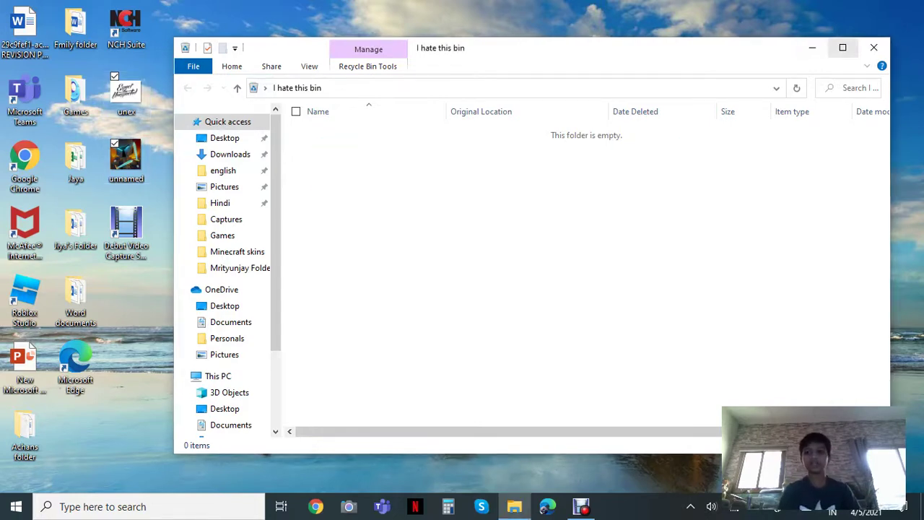
{"action": "left_click", "coordinate": [812, 48]}
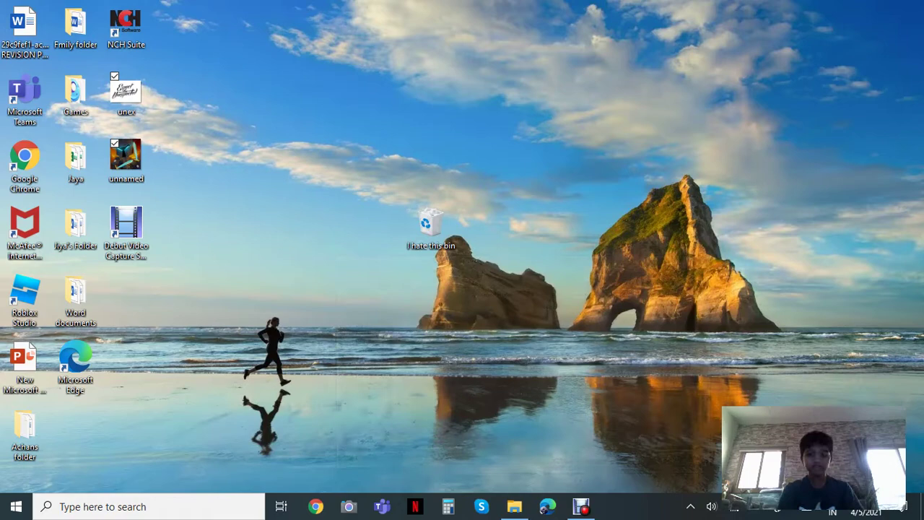
Close the leftover Recycle Bin window and refresh the desktop
{"action": "right_click", "coordinate": [472, 294]}
{"action": "left_click", "coordinate": [508, 335]}
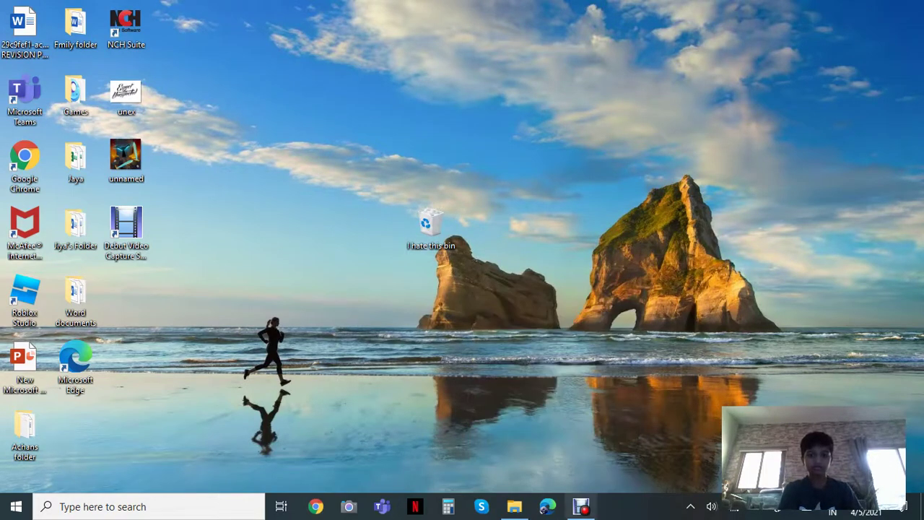
{"action": "mouse_move", "coordinate": [514, 506]}
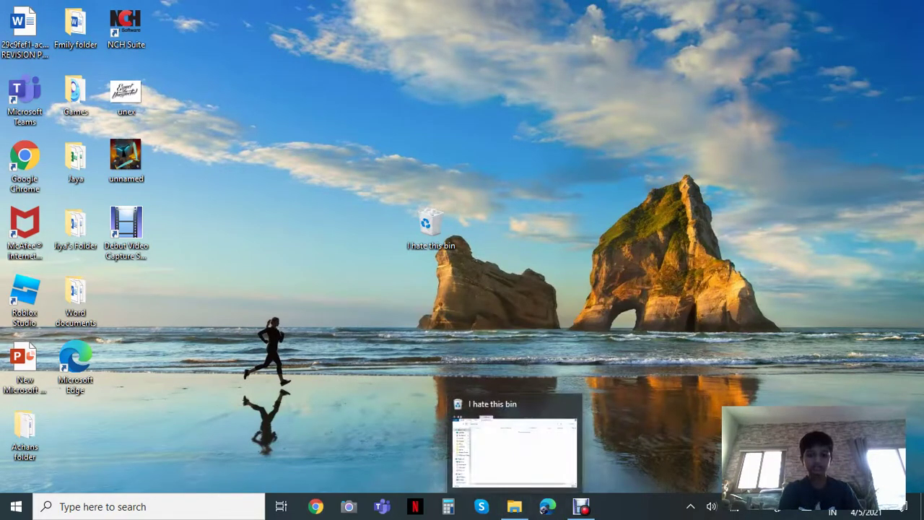
{"action": "left_click", "coordinate": [569, 404]}
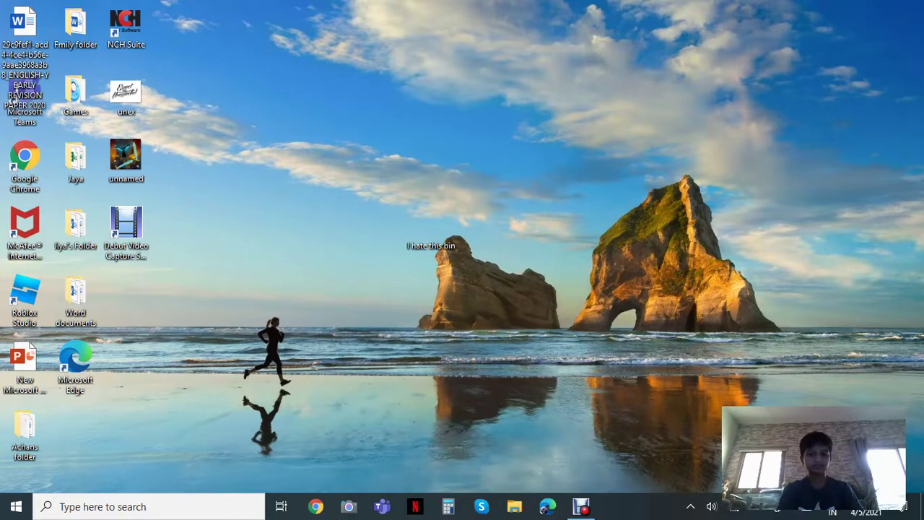
{"action": "right_click", "coordinate": [351, 286]}
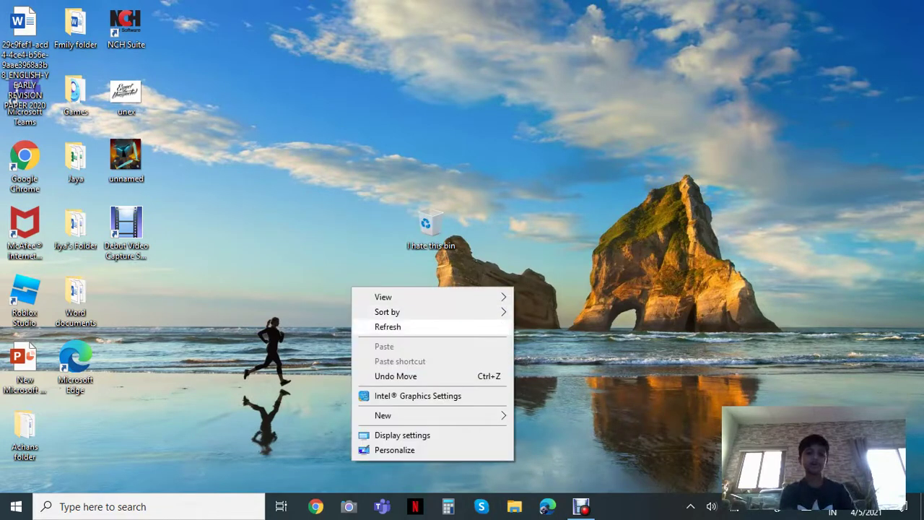
{"action": "left_click", "coordinate": [388, 326]}
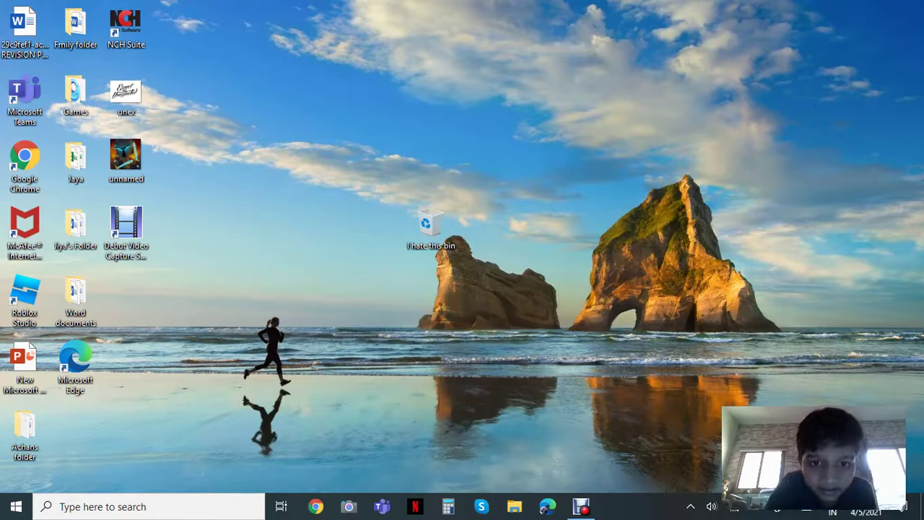
Shift the Recycle Bin slightly right and drag 'unnamed' and 'unex' into it
{"action": "left_click_drag", "start_coordinate": [426, 224], "coordinate": [477, 225]}
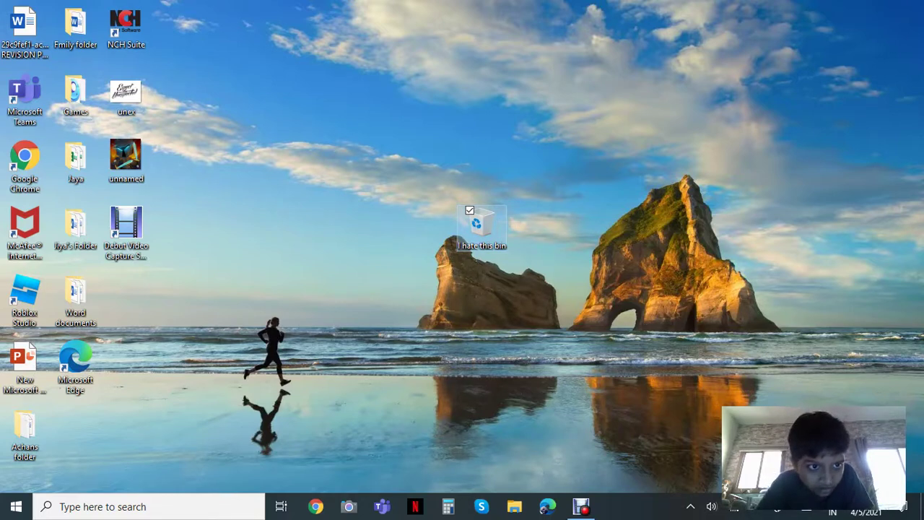
{"action": "left_click_drag", "start_coordinate": [126, 155], "coordinate": [478, 225]}
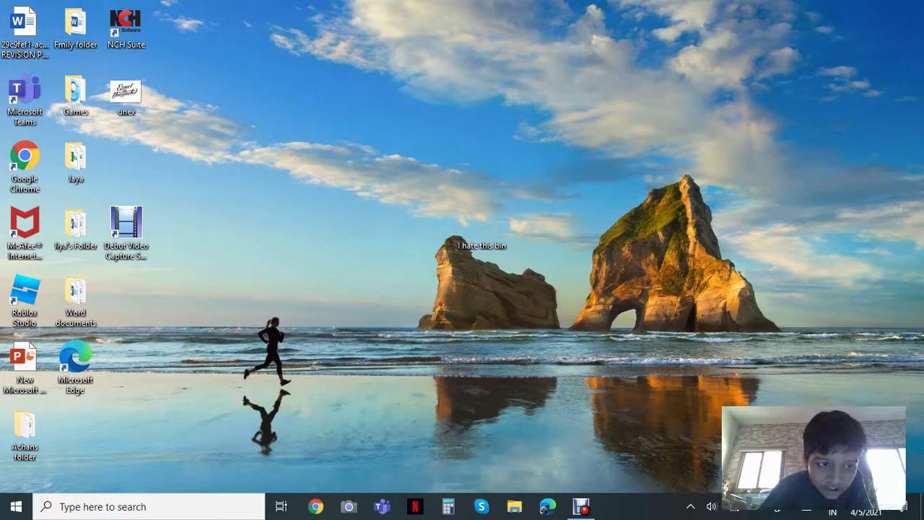
{"action": "left_click_drag", "start_coordinate": [130, 105], "coordinate": [482, 231]}
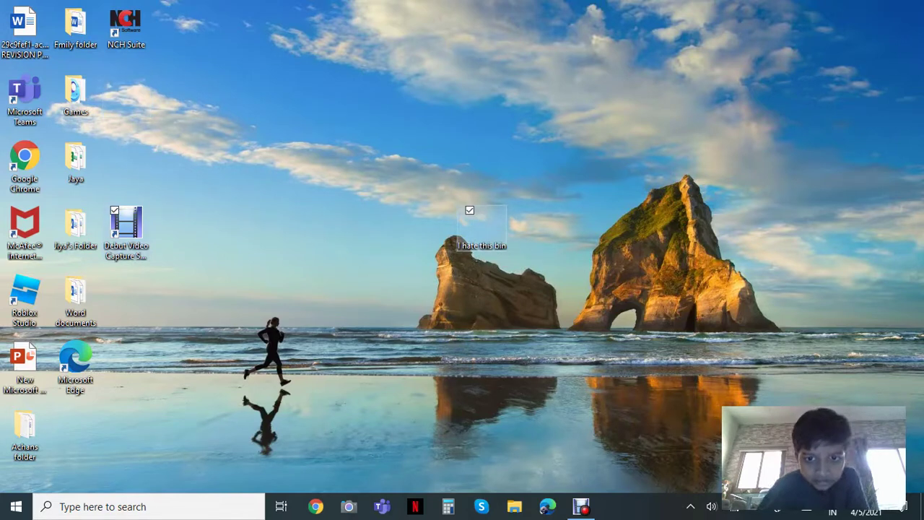
{"action": "right_click", "coordinate": [402, 203]}
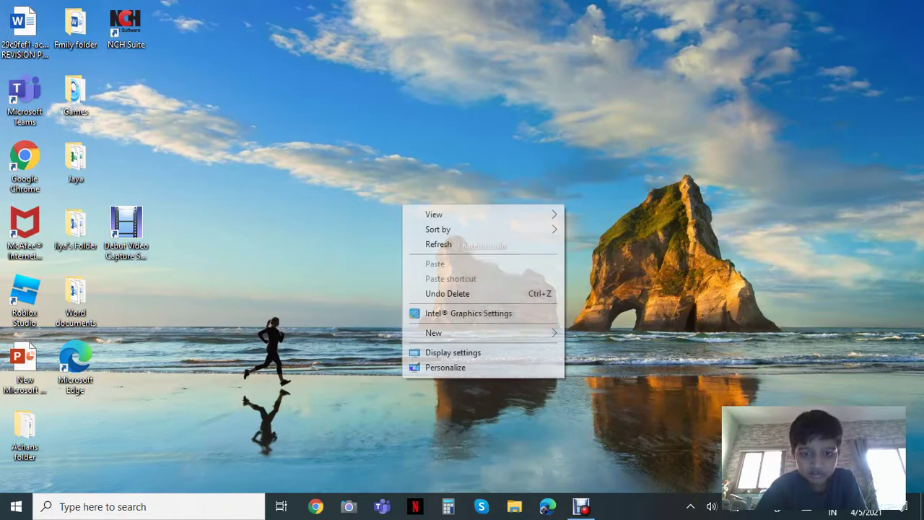
{"action": "left_click", "coordinate": [433, 243]}
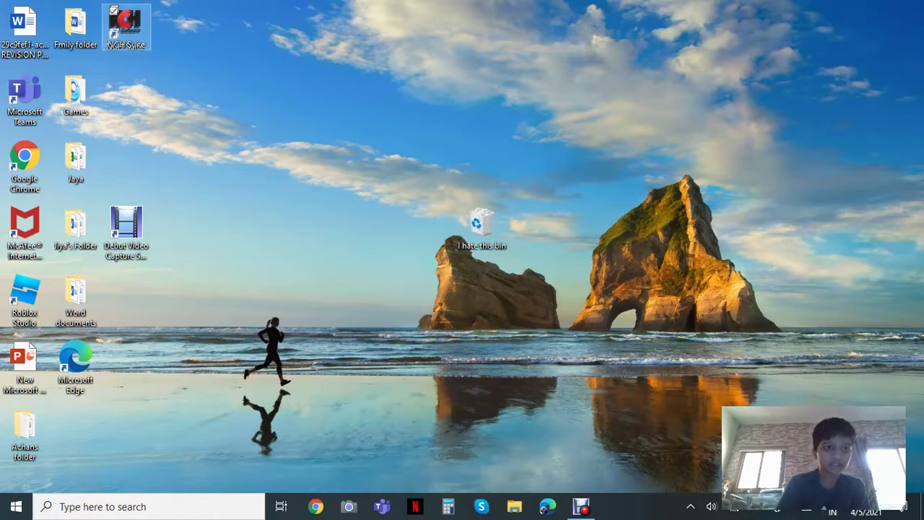
Drag the Debut Video Capture Software shortcut up into the slot next to Games
{"action": "left_click", "coordinate": [126, 231]}
{"action": "left_click_drag", "start_coordinate": [126, 228], "coordinate": [126, 96]}
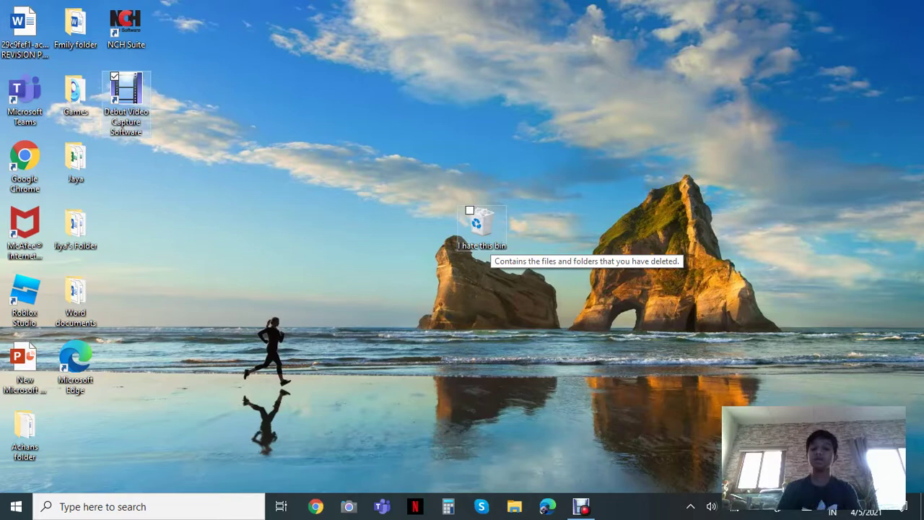
Open the Recycle Bin, drag 'unnamed' and 'unex' back onto the desktop, and close the window
{"action": "double_click", "coordinate": [478, 230]}
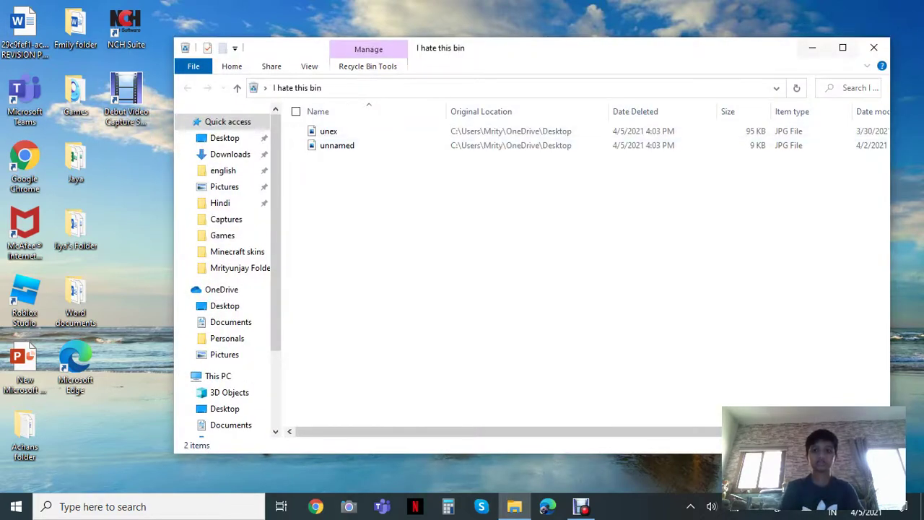
{"action": "left_click_drag", "start_coordinate": [726, 38], "coordinate": [780, 33]}
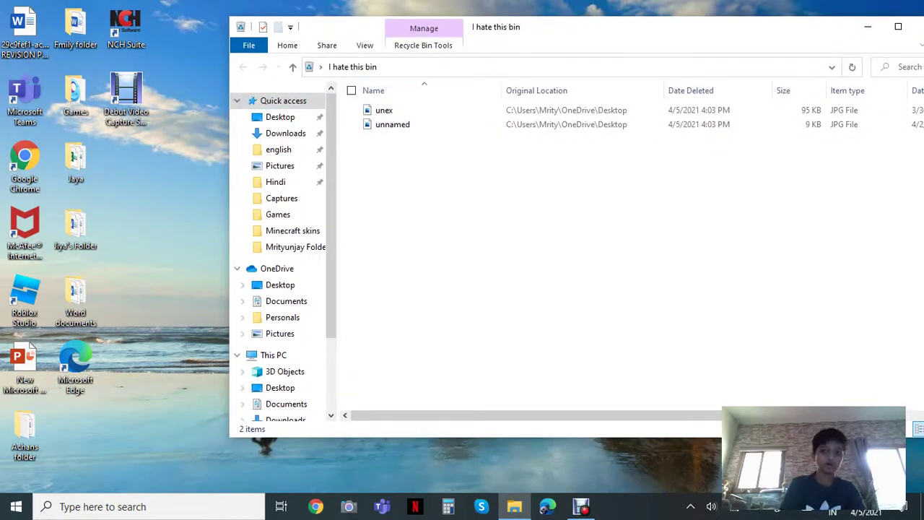
{"action": "left_click_drag", "start_coordinate": [393, 125], "coordinate": [187, 163]}
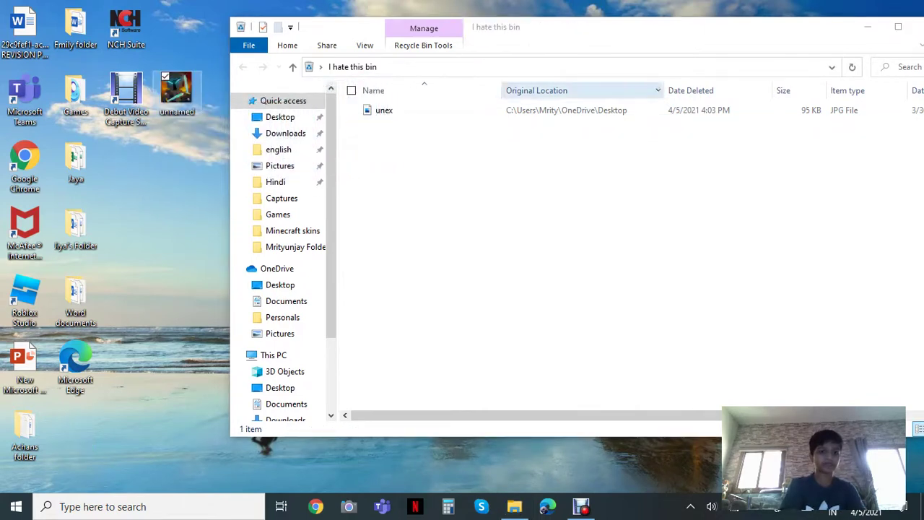
{"action": "left_click_drag", "start_coordinate": [384, 109], "coordinate": [130, 165]}
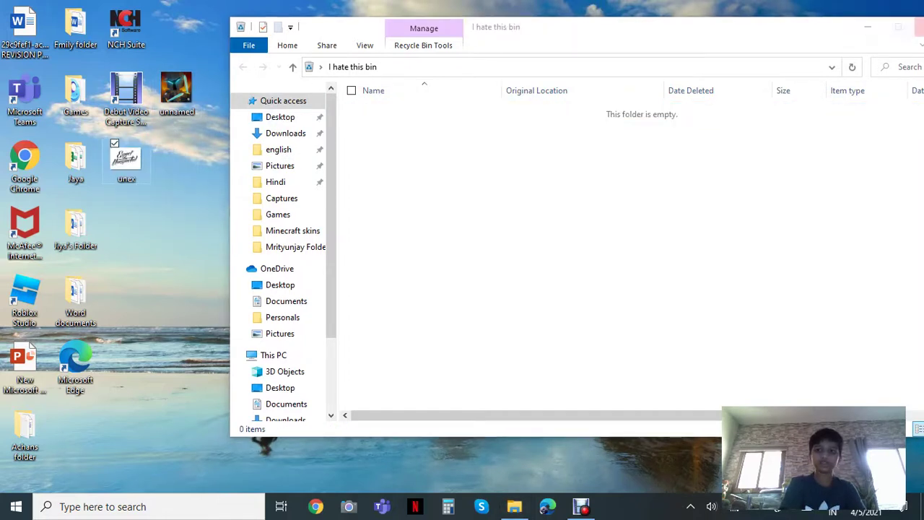
{"action": "left_click", "coordinate": [918, 26]}
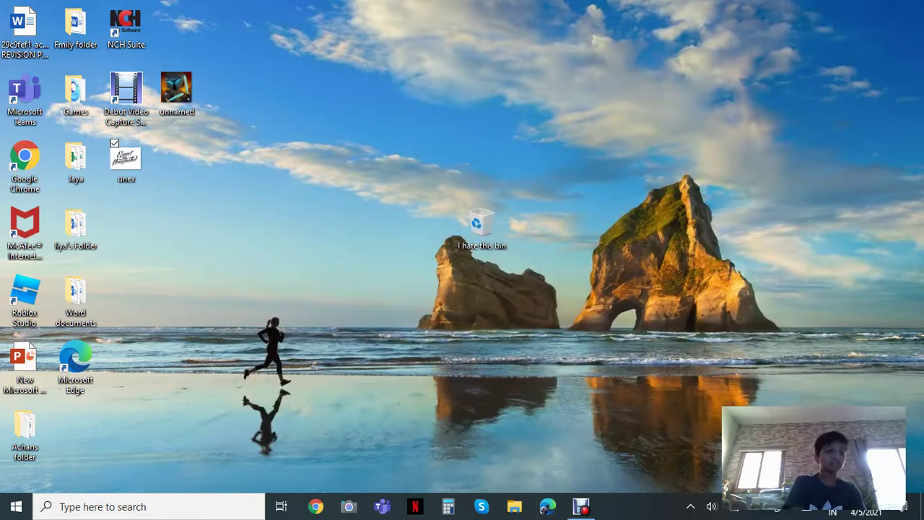
Delete the Roblox Studio desktop shortcut from its context menu, sending it to the bin
{"action": "left_click", "coordinate": [126, 25]}
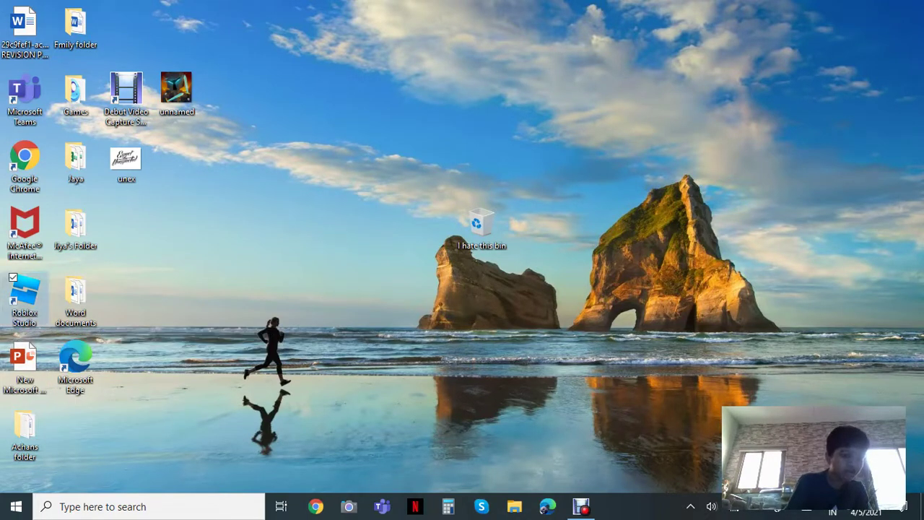
{"action": "right_click", "coordinate": [21, 317]}
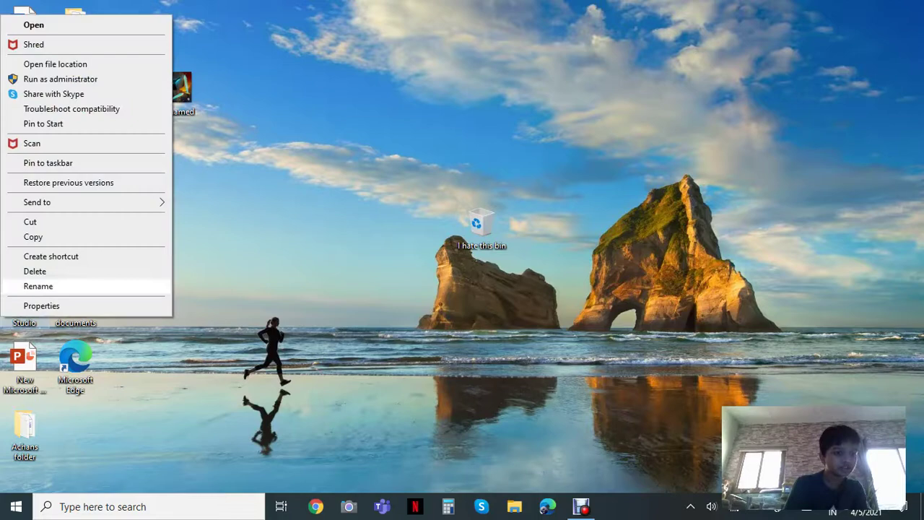
{"action": "left_click", "coordinate": [34, 271]}
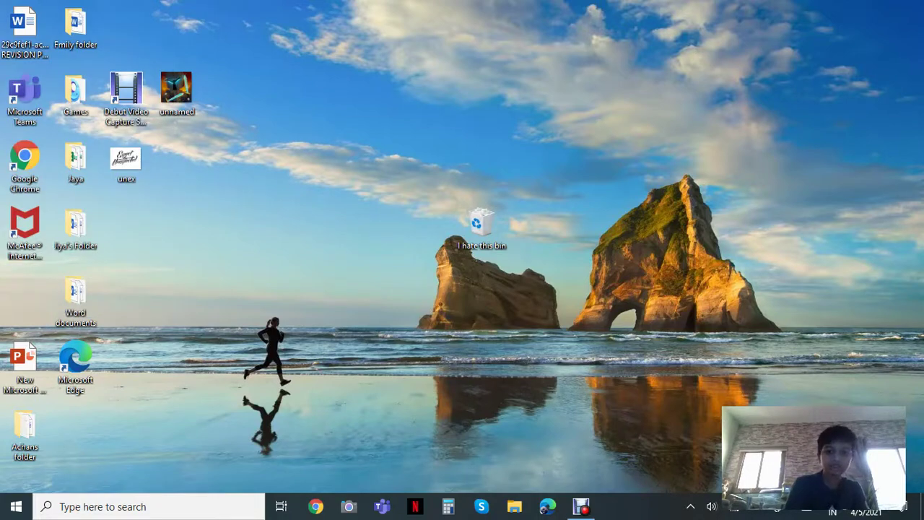
{"action": "left_click", "coordinate": [480, 225]}
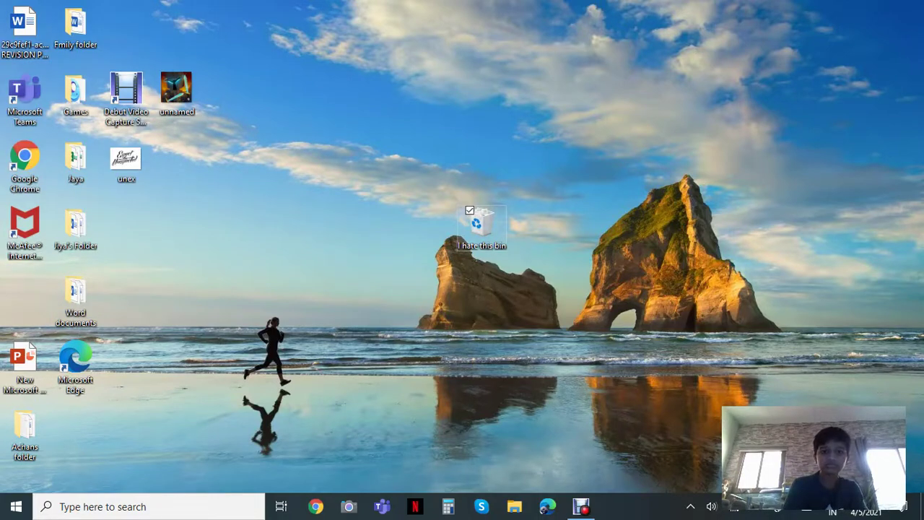
In the bin window, drag Roblox Studio to the desktop and 'unex' into the bin, then close it
{"action": "double_click", "coordinate": [480, 224]}
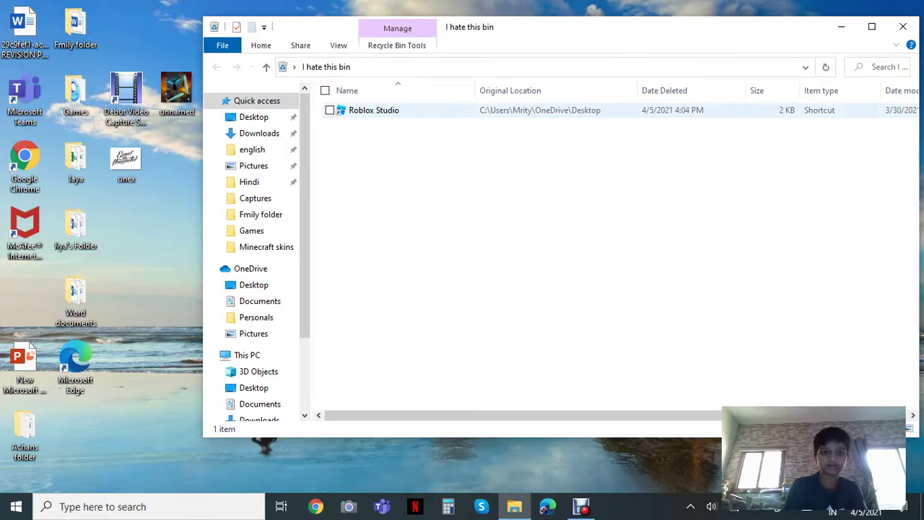
{"action": "left_click_drag", "start_coordinate": [373, 109], "coordinate": [59, 303]}
{"action": "left_click_drag", "start_coordinate": [127, 162], "coordinate": [519, 217]}
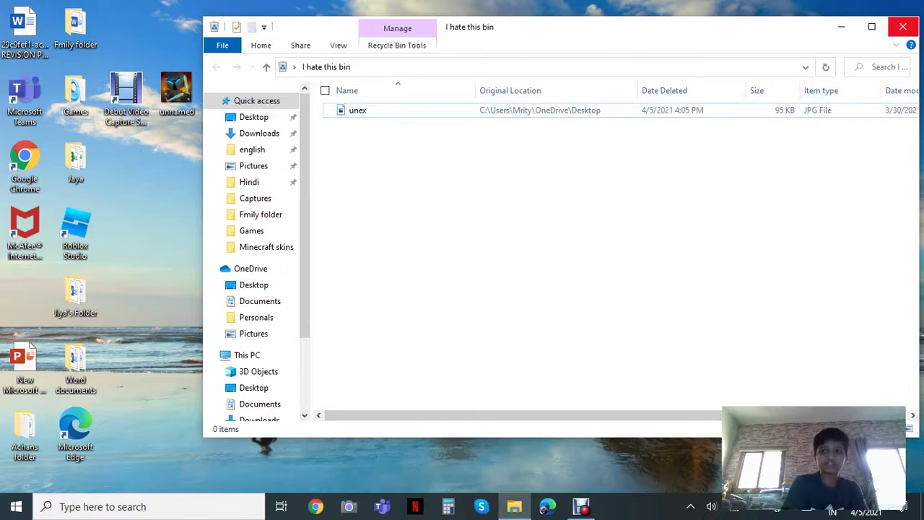
{"action": "left_click", "coordinate": [902, 26]}
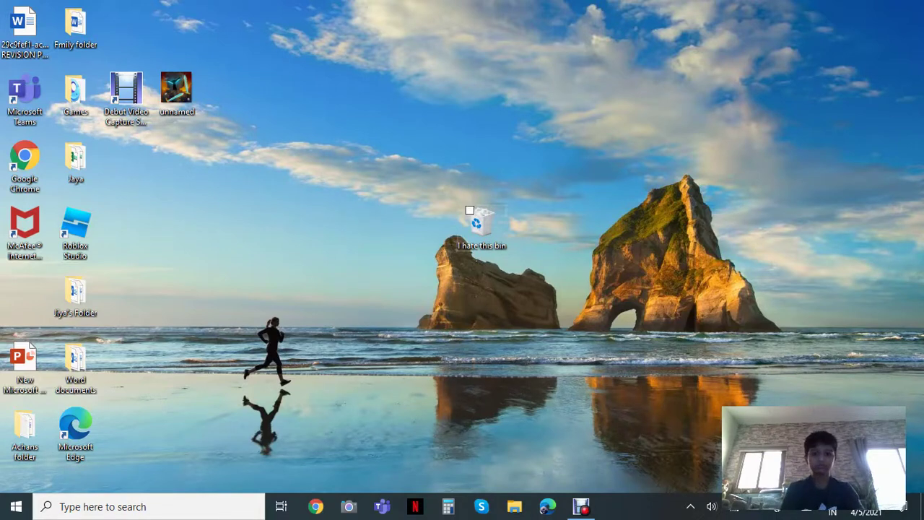
Empty the 'I hate this bin' Recycle Bin, confirming permanent deletion of 'unex'
{"action": "right_click", "coordinate": [478, 227]}
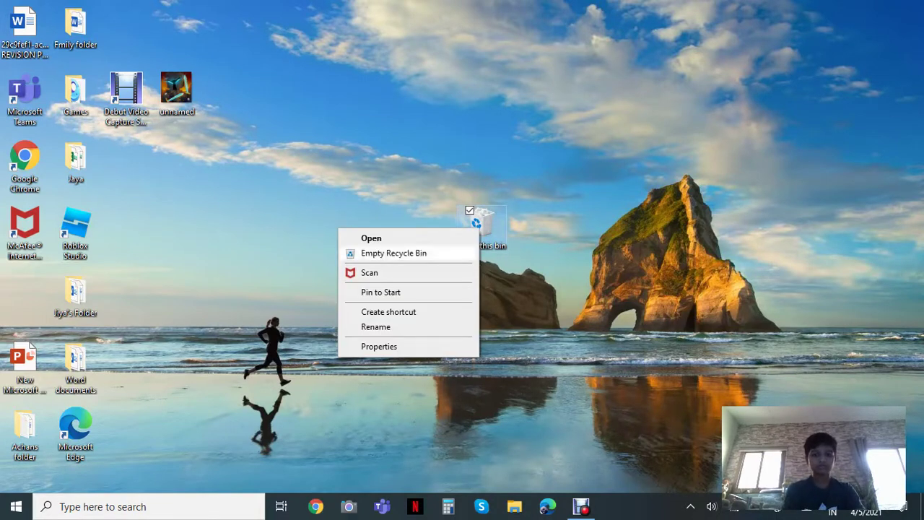
{"action": "left_click", "coordinate": [393, 253]}
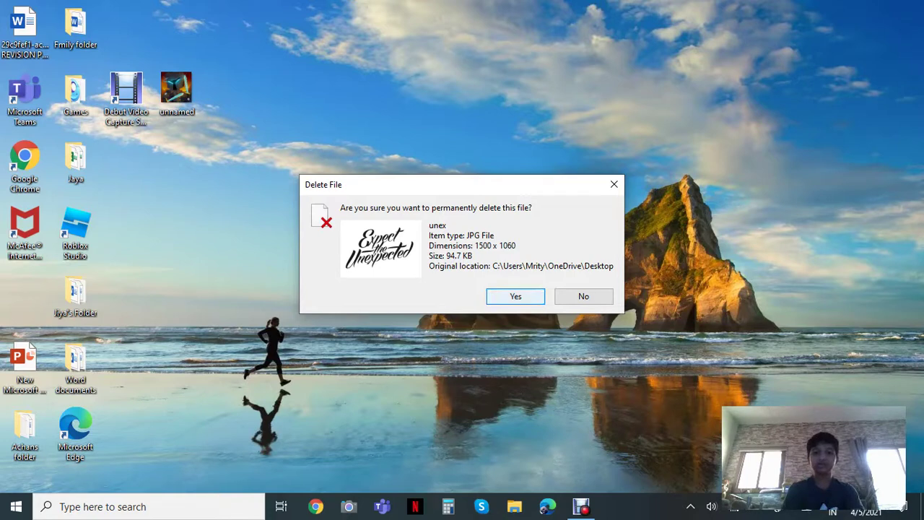
{"action": "left_click", "coordinate": [515, 296]}
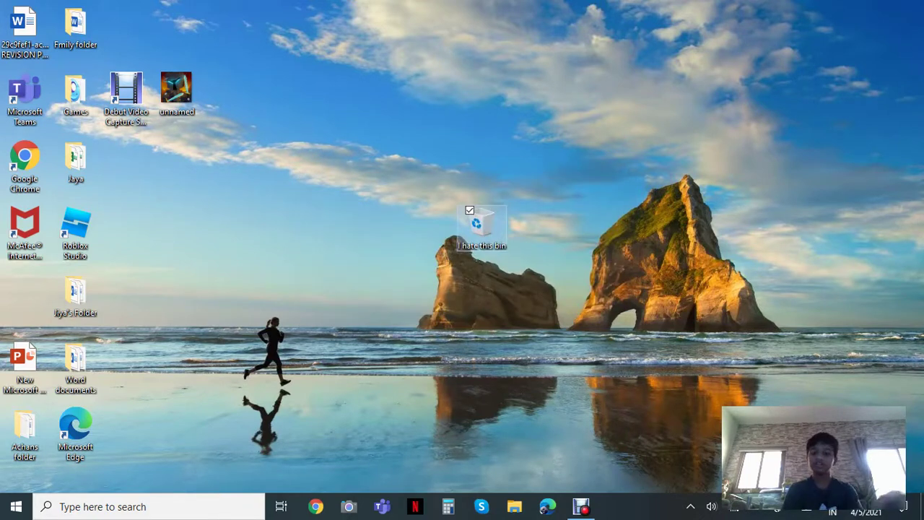